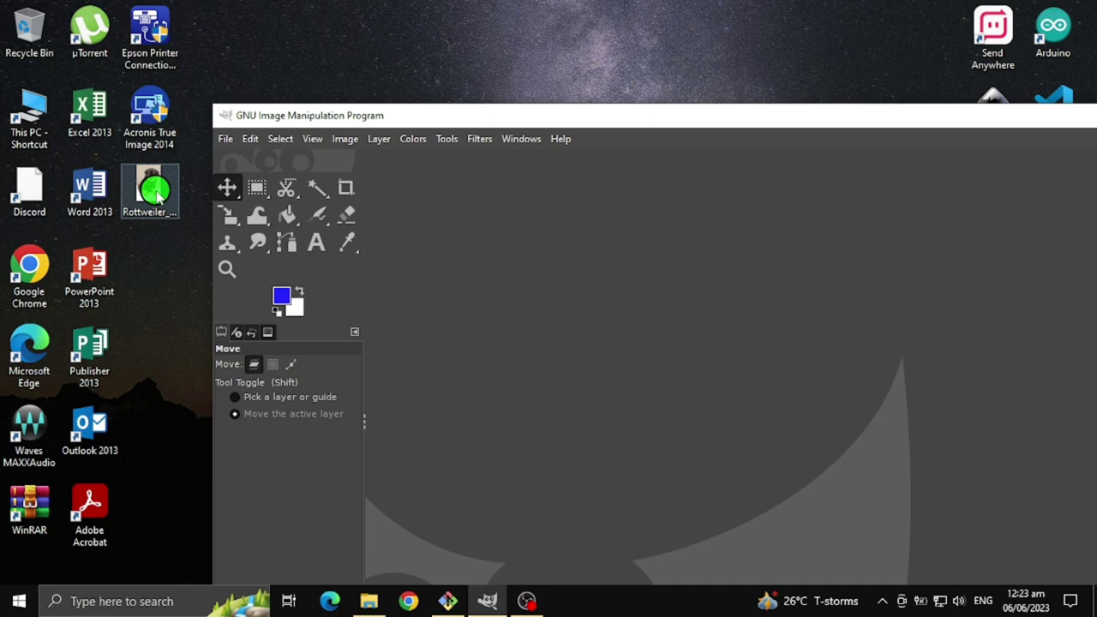
Load the Rottweiler puppy photo into GIMP and maximize the GIMP window.
{"action": "key", "text": "ctrl+o"}
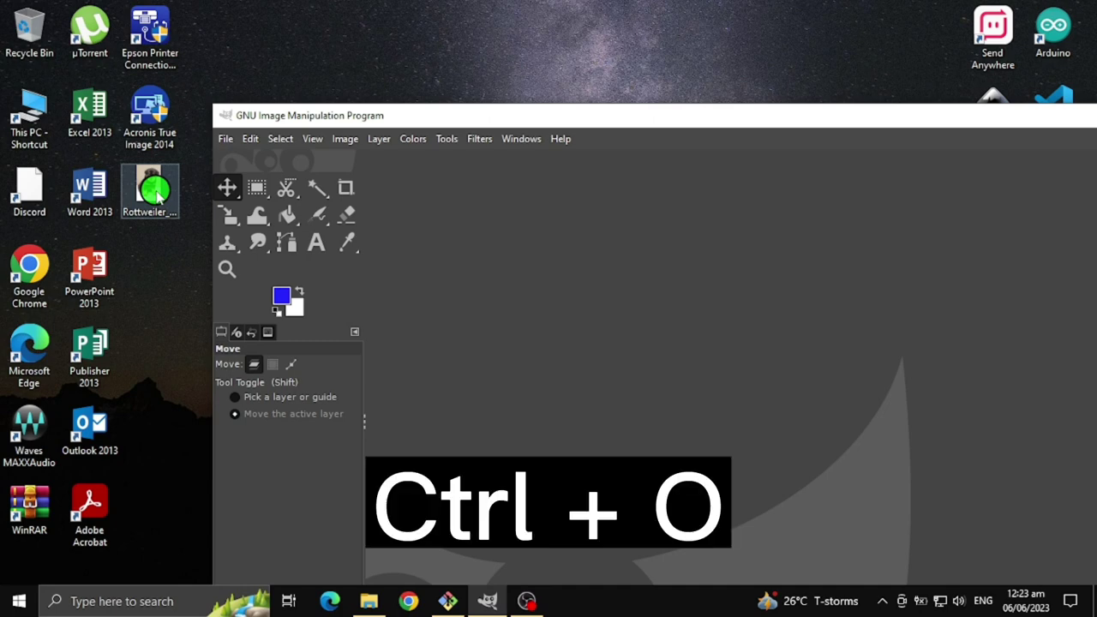
{"action": "left_click_drag", "start_coordinate": [157, 196], "coordinate": [553, 395]}
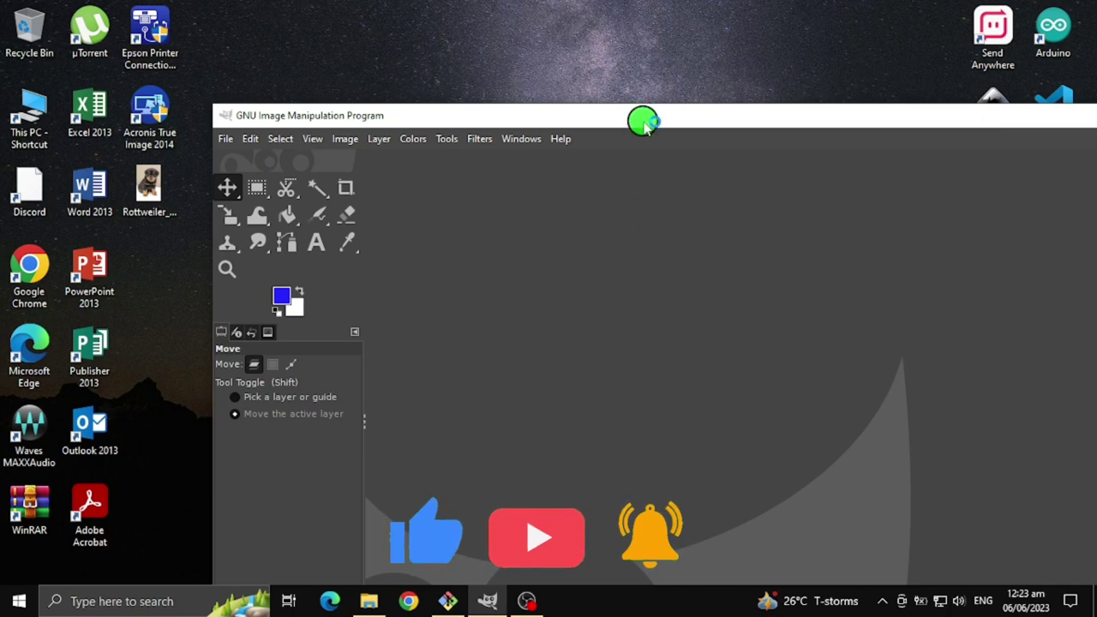
{"action": "mouse_move", "coordinate": [643, 117]}
{"action": "left_mouse_down"}
{"action": "mouse_move", "coordinate": [504, 79]}
{"action": "mouse_move", "coordinate": [456, 52]}
{"action": "left_mouse_up"}
{"action": "left_click", "coordinate": [1048, 49]}
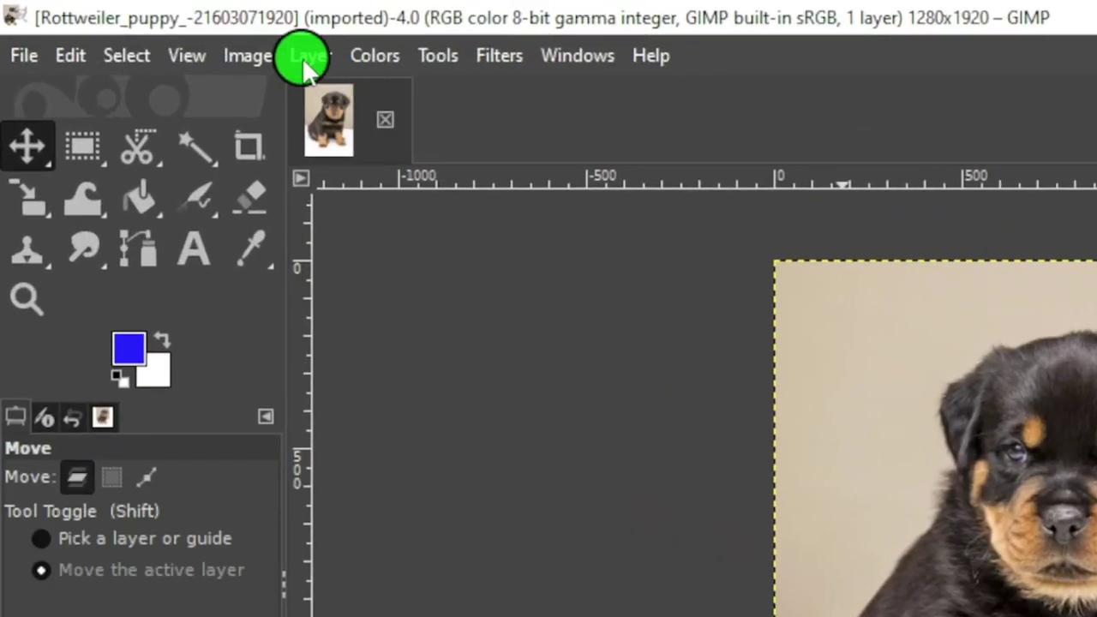
Add an alpha channel to the photo layer via Layer > Transparency.
{"action": "left_click", "coordinate": [306, 58]}
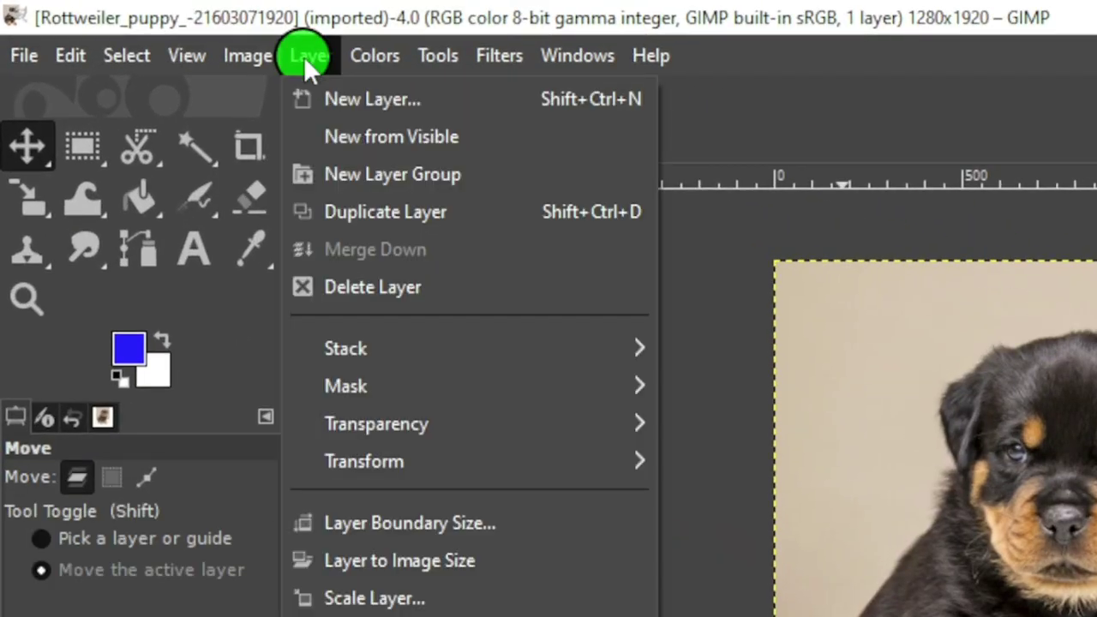
{"action": "mouse_move", "coordinate": [469, 439]}
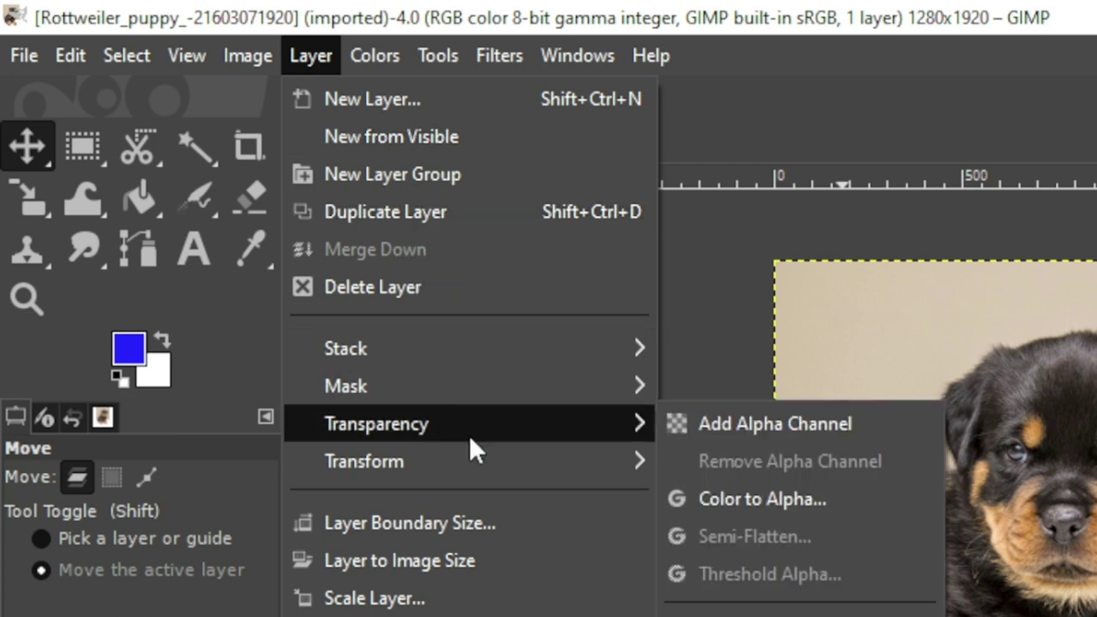
{"action": "left_click", "coordinate": [737, 424]}
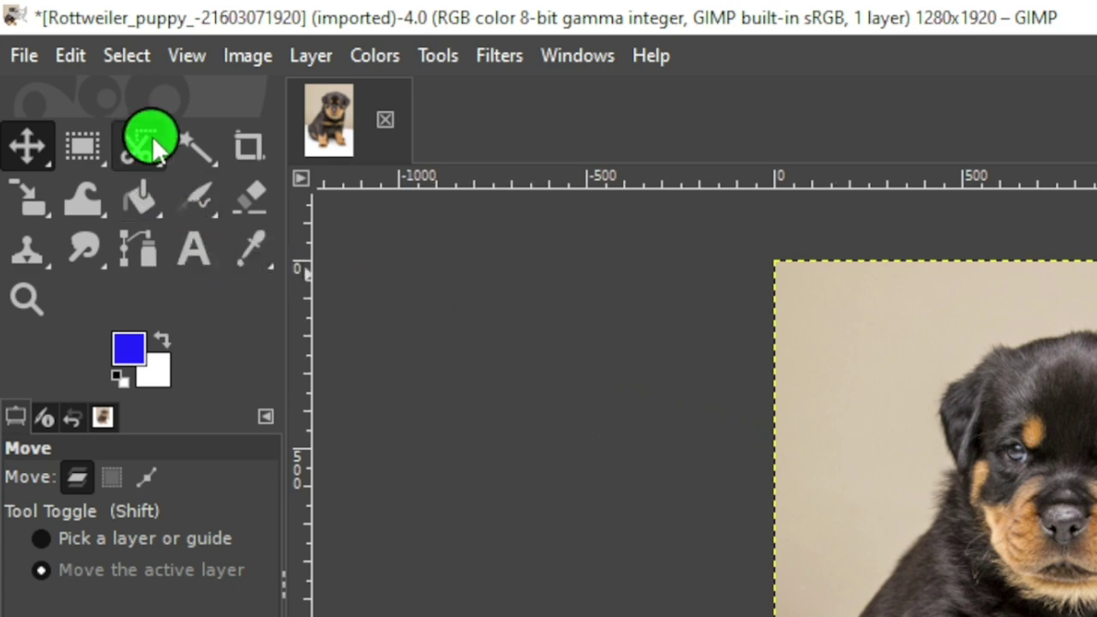
Switch to Foreground Select from the Free Select tool group.
{"action": "mouse_move", "coordinate": [152, 136]}
{"action": "left_mouse_down"}
{"action": "mouse_move", "coordinate": [256, 223]}
{"action": "mouse_move", "coordinate": [257, 238]}
{"action": "left_mouse_up"}
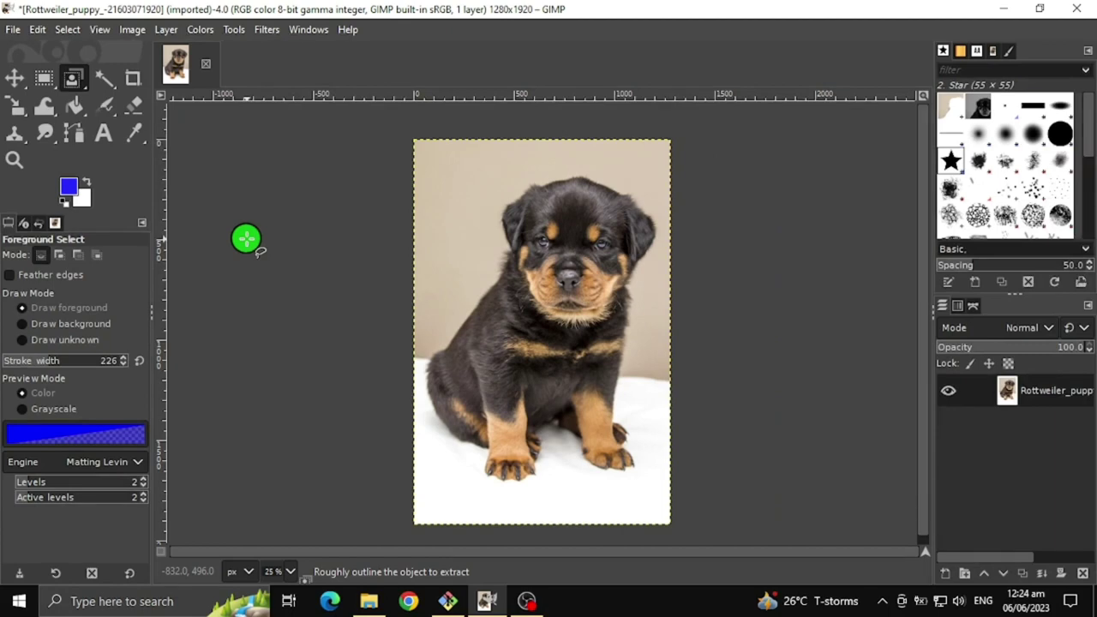
Start the rough outline beside the puppy's face and trace over the head to the right ear.
{"action": "scroll", "coordinate": [246, 239], "scroll_direction": "up", "scroll_amount": 1}
{"action": "left_click", "coordinate": [473, 259]}
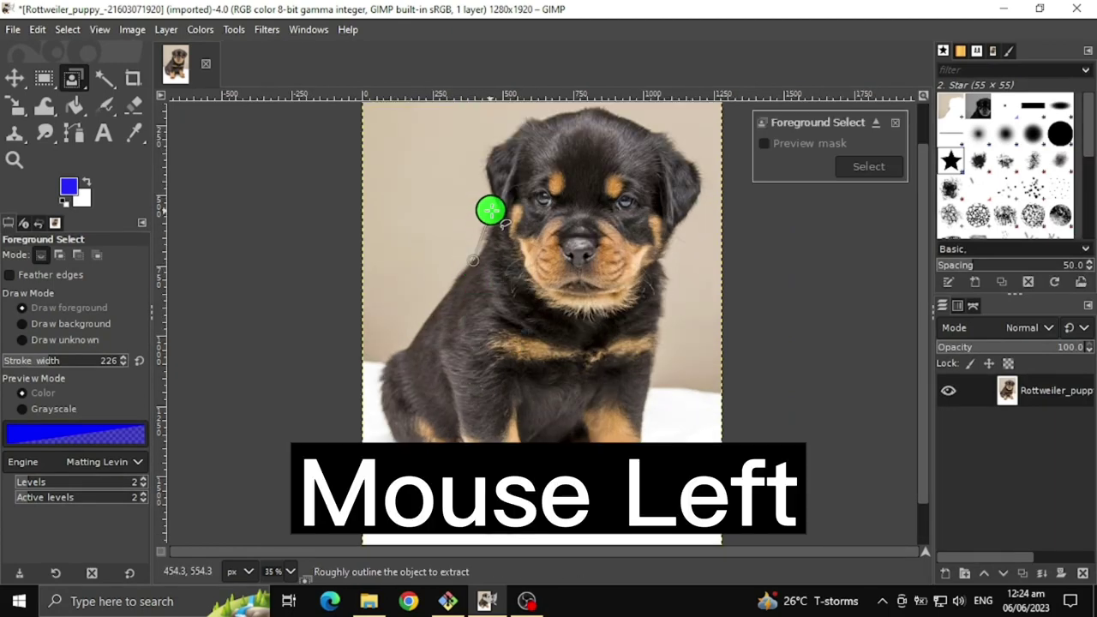
{"action": "left_click", "coordinate": [495, 211]}
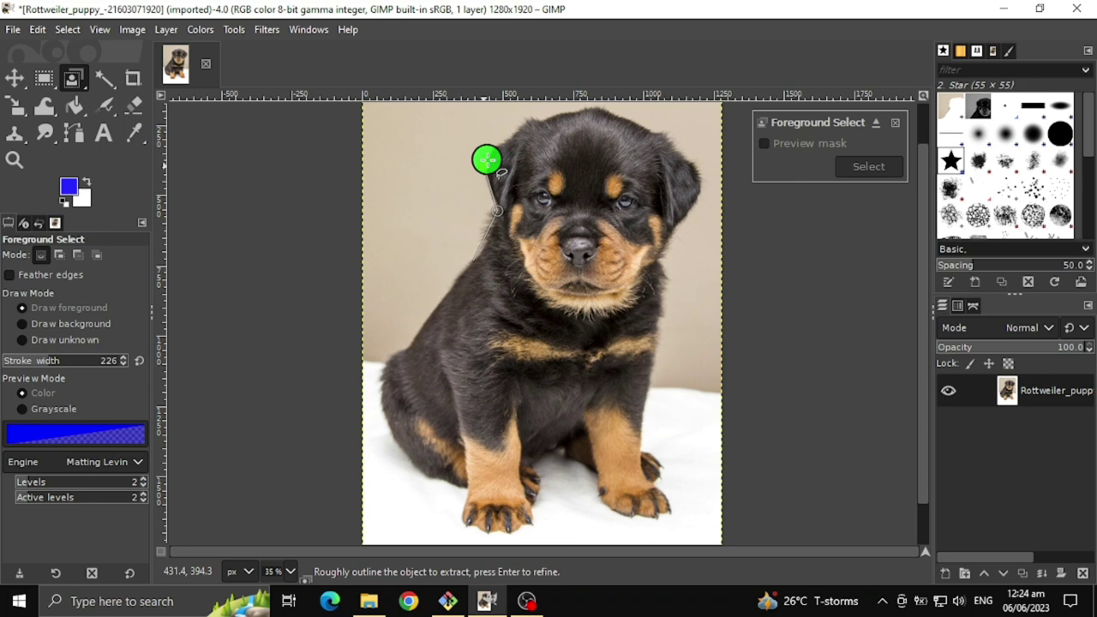
{"action": "left_click", "coordinate": [483, 166]}
{"action": "left_click", "coordinate": [498, 148]}
{"action": "left_click", "coordinate": [510, 137]}
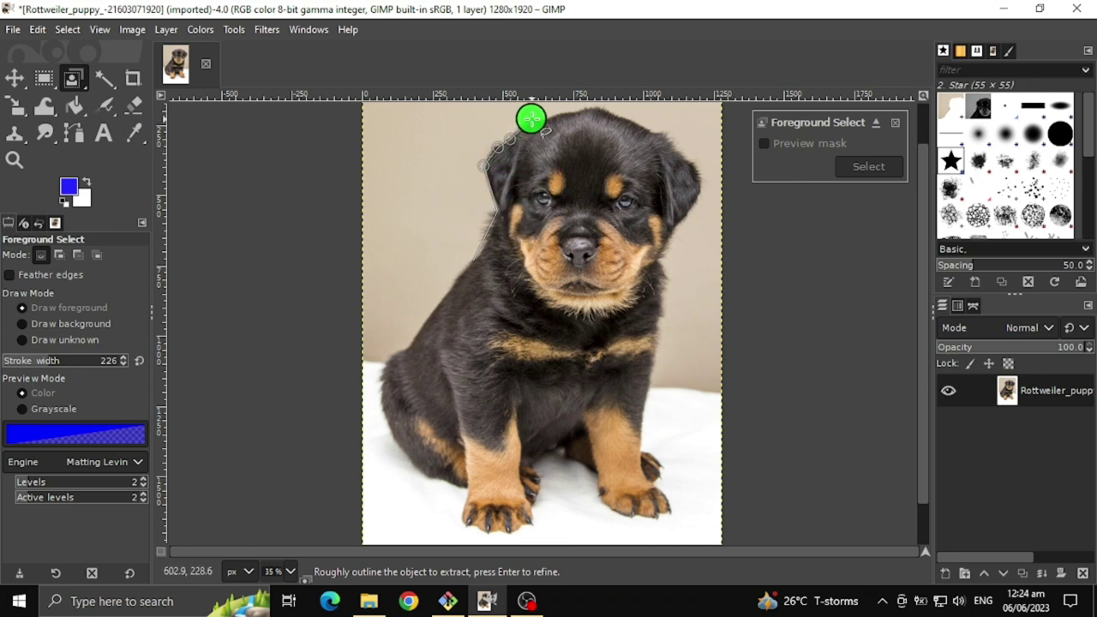
{"action": "left_click", "coordinate": [532, 119]}
{"action": "left_click", "coordinate": [592, 106]}
{"action": "left_click", "coordinate": [656, 131]}
{"action": "left_click", "coordinate": [692, 164]}
{"action": "left_click", "coordinate": [698, 193]}
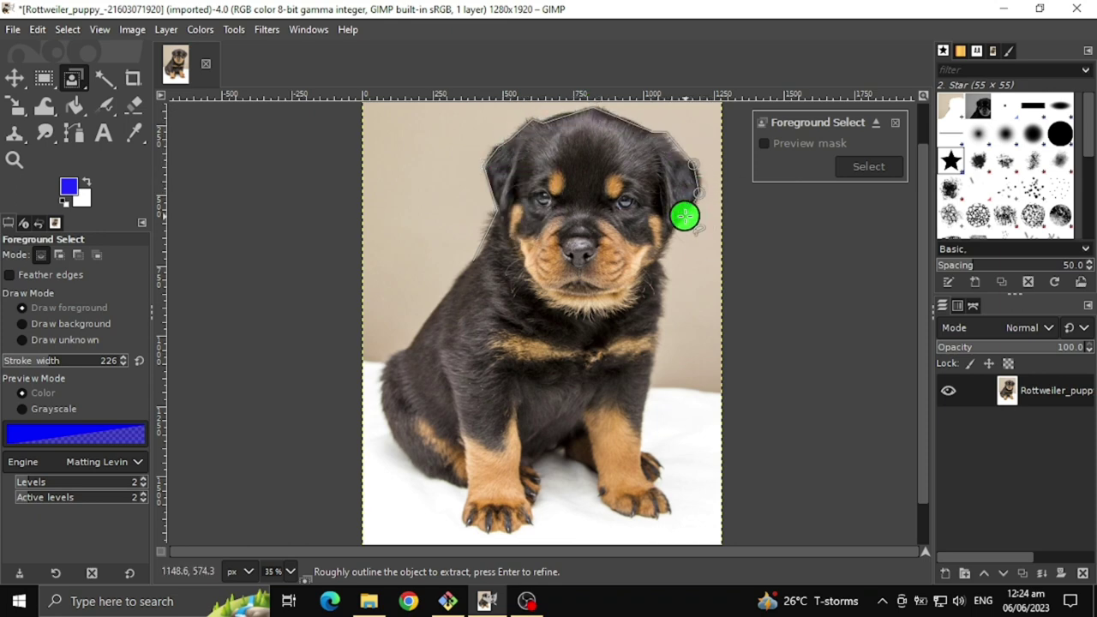
Trace the outline down the right side, around the right front paw and between the front legs.
{"action": "left_click", "coordinate": [665, 250]}
{"action": "left_click", "coordinate": [663, 285]}
{"action": "left_click", "coordinate": [651, 384]}
{"action": "left_click", "coordinate": [641, 444]}
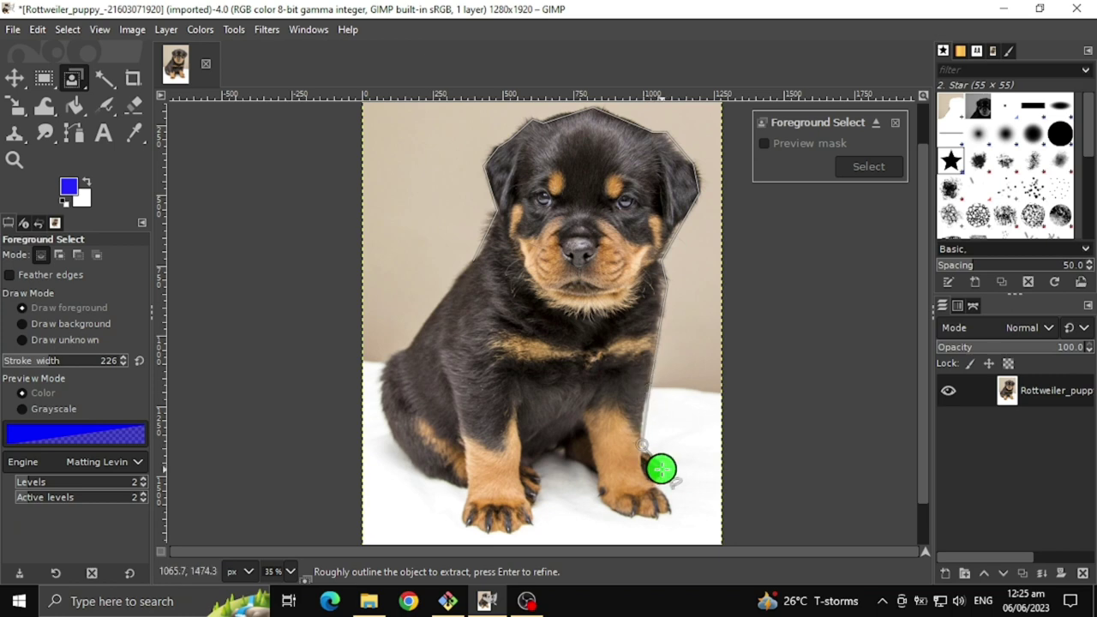
{"action": "left_click", "coordinate": [664, 470]}
{"action": "left_click", "coordinate": [674, 517]}
{"action": "left_click", "coordinate": [634, 519]}
{"action": "left_click", "coordinate": [602, 504]}
{"action": "left_click", "coordinate": [591, 476]}
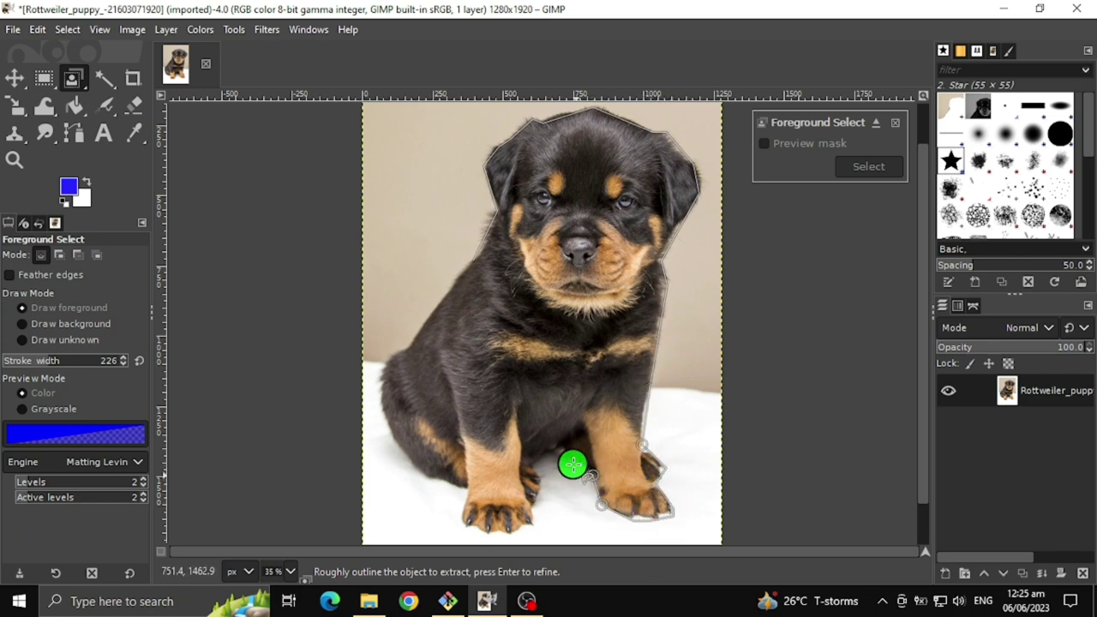
{"action": "left_click", "coordinate": [569, 459]}
{"action": "left_click", "coordinate": [554, 457]}
{"action": "left_click", "coordinate": [539, 468]}
{"action": "left_click", "coordinate": [544, 481]}
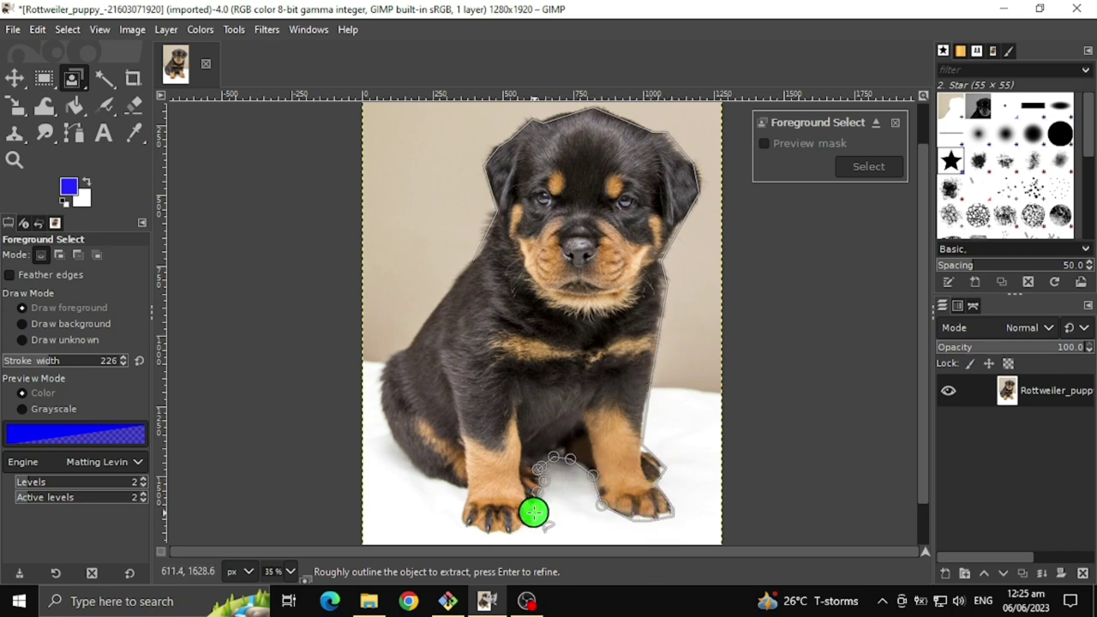
Trace around the left front paw and up the left side, closing the outline at its start.
{"action": "left_click", "coordinate": [533, 513]}
{"action": "left_click", "coordinate": [530, 525]}
{"action": "left_click", "coordinate": [490, 532]}
{"action": "left_click", "coordinate": [462, 524]}
{"action": "left_click", "coordinate": [463, 503]}
{"action": "left_click", "coordinate": [430, 480]}
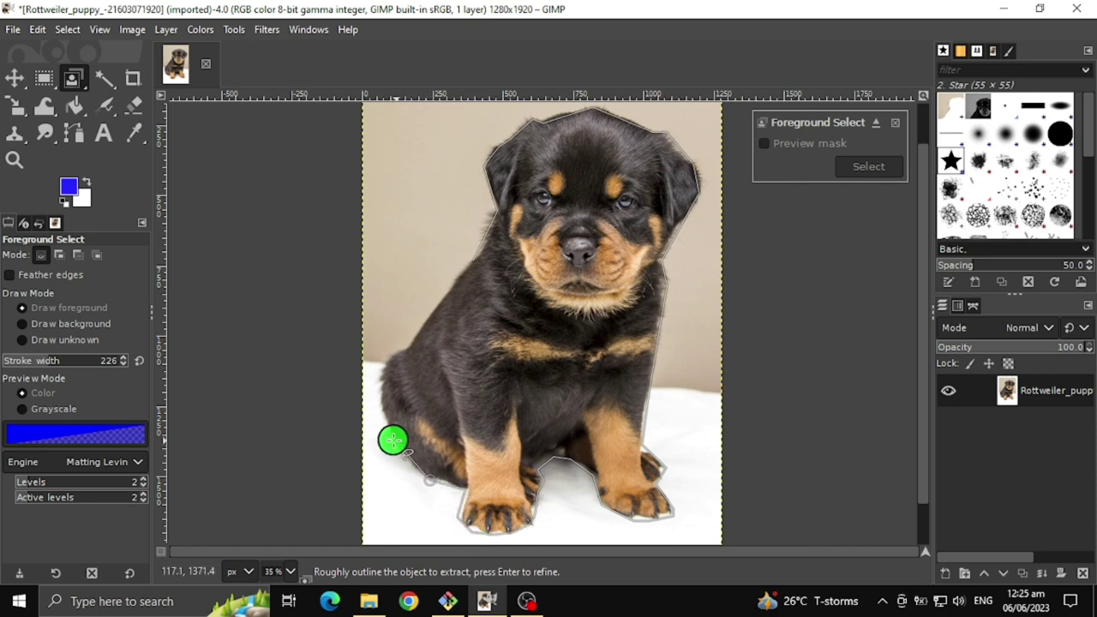
{"action": "left_click", "coordinate": [382, 401]}
{"action": "left_click", "coordinate": [384, 365]}
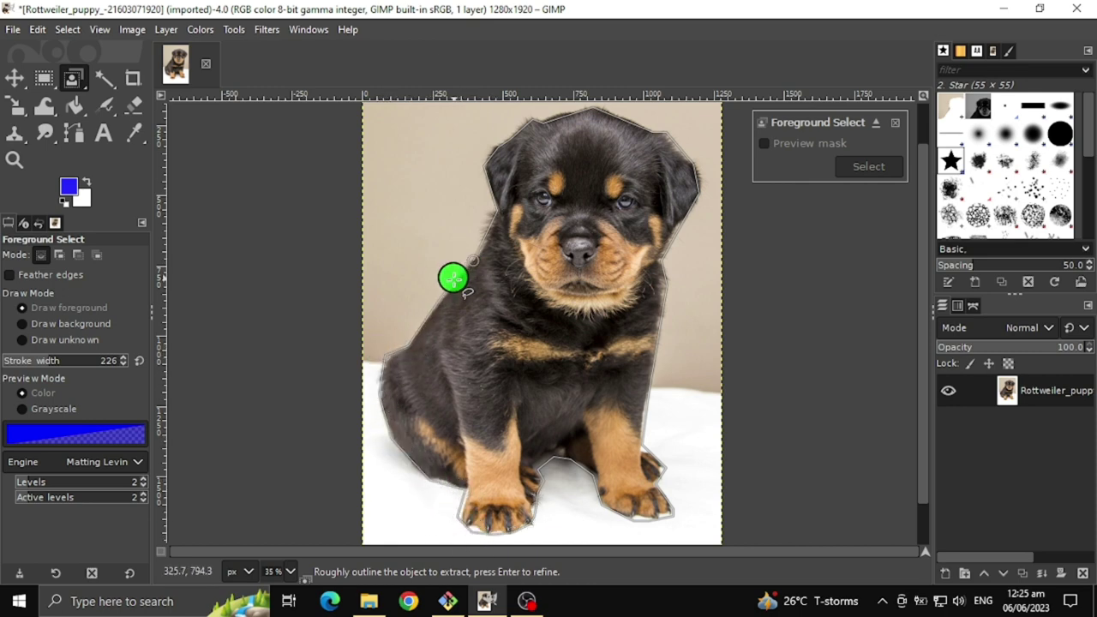
{"action": "left_click", "coordinate": [475, 260]}
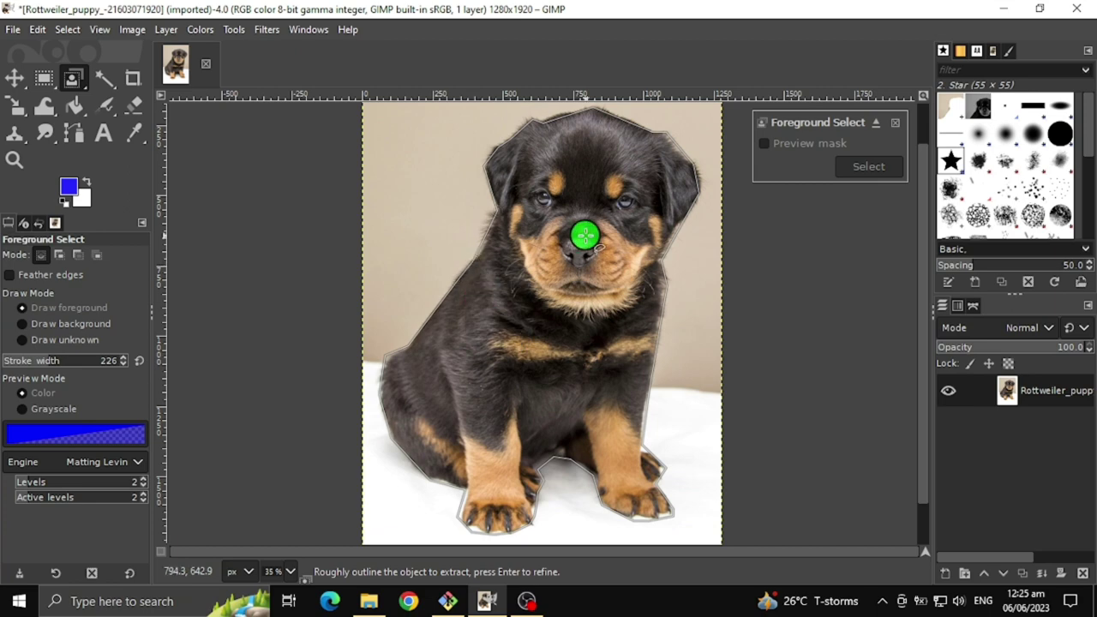
Accept the rough outline so the photo gets the blue Foreground Select mask.
{"action": "key", "text": "Return"}
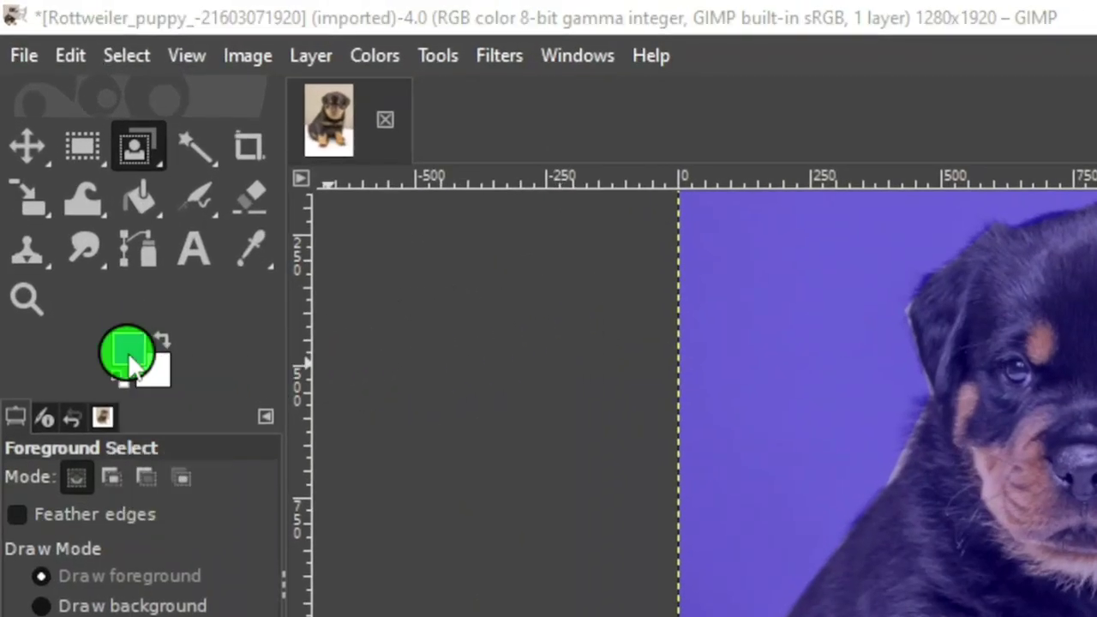
Set the foreground colour to red (ff0000) from the colour history swatches.
{"action": "left_click", "coordinate": [127, 356]}
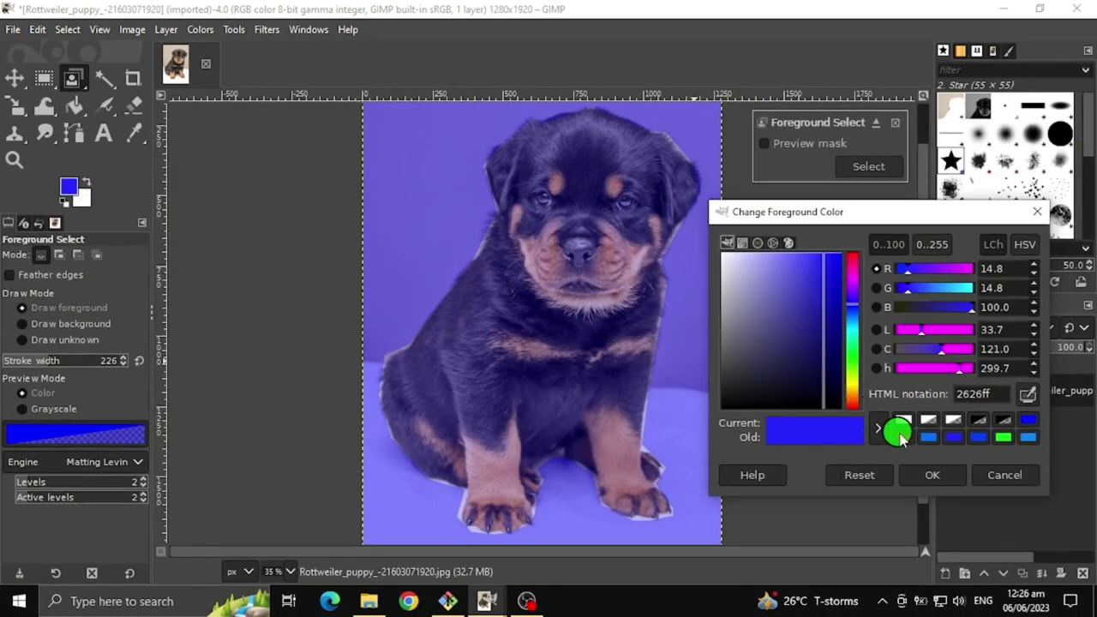
{"action": "left_click", "coordinate": [911, 439]}
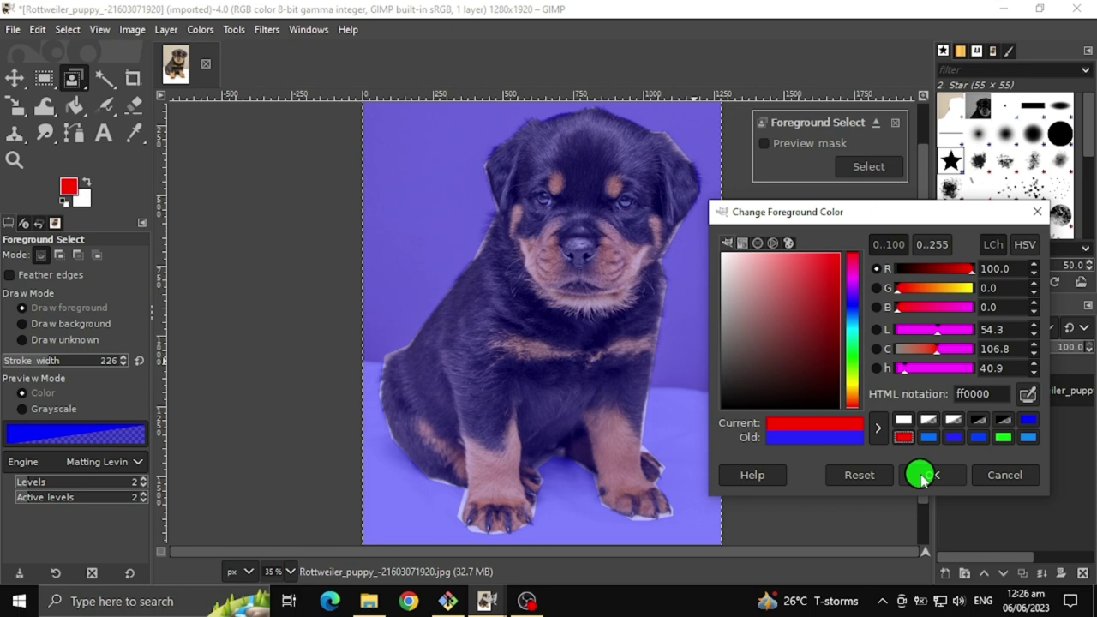
{"action": "left_click", "coordinate": [921, 476]}
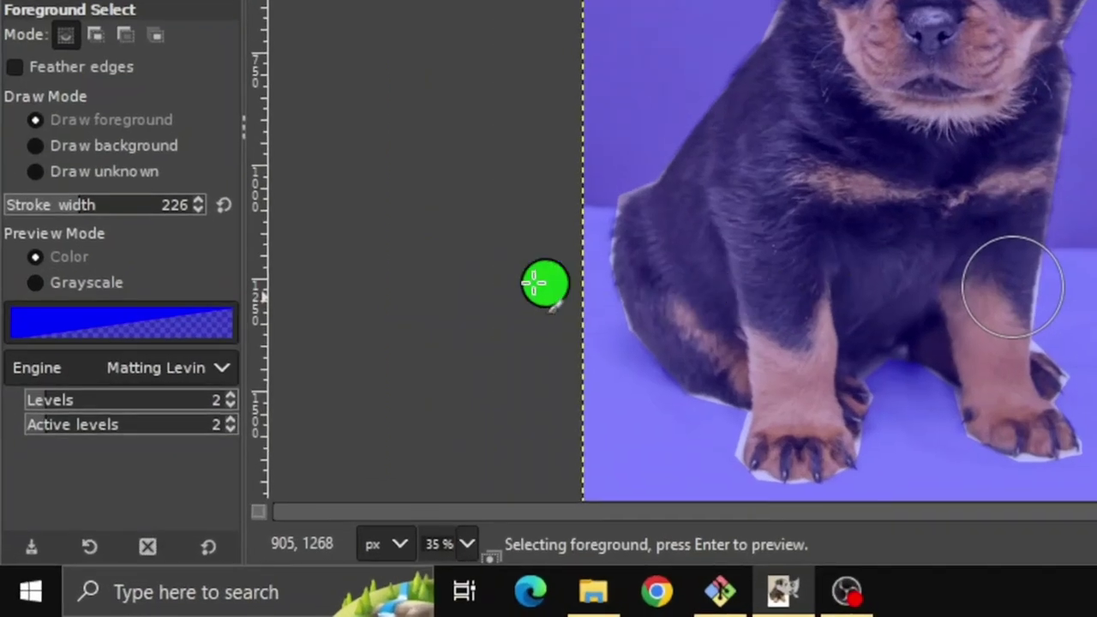
Set stroke width to 93 and paint the nose, forehead and face as foreground.
{"action": "left_click", "coordinate": [45, 210]}
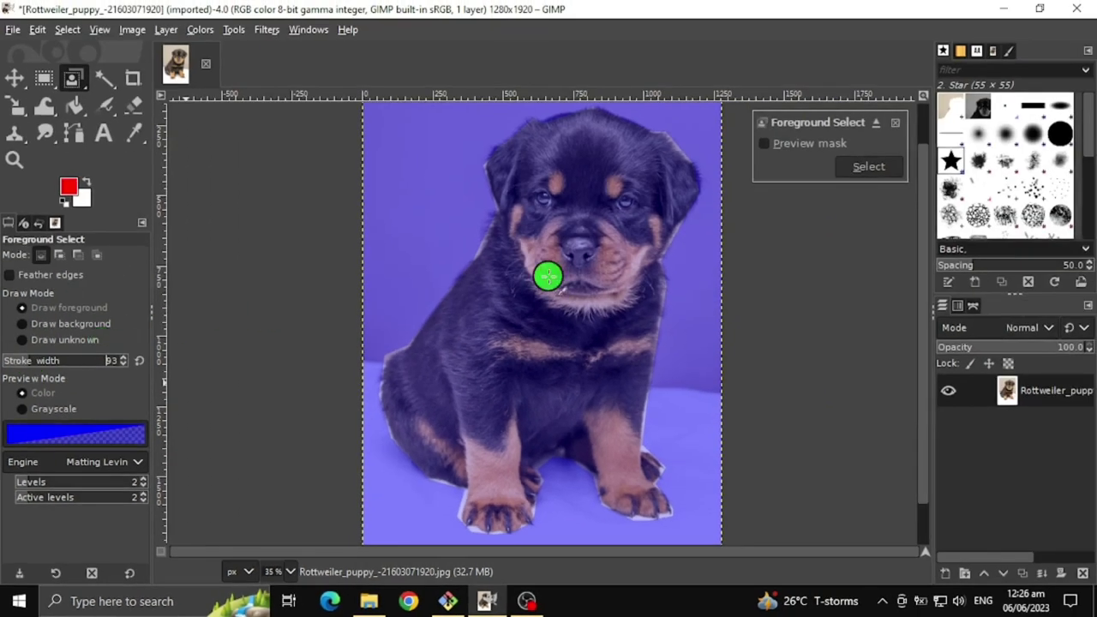
{"action": "mouse_move", "coordinate": [543, 243]}
{"action": "left_mouse_down"}
{"action": "mouse_move", "coordinate": [494, 162]}
{"action": "mouse_move", "coordinate": [532, 128]}
{"action": "mouse_move", "coordinate": [597, 120]}
{"action": "mouse_move", "coordinate": [648, 146]}
{"action": "left_mouse_up"}
{"action": "mouse_move", "coordinate": [551, 133]}
{"action": "left_mouse_down"}
{"action": "mouse_move", "coordinate": [545, 257]}
{"action": "mouse_move", "coordinate": [509, 394]}
{"action": "left_mouse_up"}
{"action": "mouse_move", "coordinate": [551, 132]}
{"action": "left_mouse_down"}
{"action": "mouse_move", "coordinate": [547, 210]}
{"action": "mouse_move", "coordinate": [465, 297]}
{"action": "mouse_move", "coordinate": [411, 377]}
{"action": "left_mouse_up"}
{"action": "left_click_drag", "start_coordinate": [520, 220], "coordinate": [480, 417]}
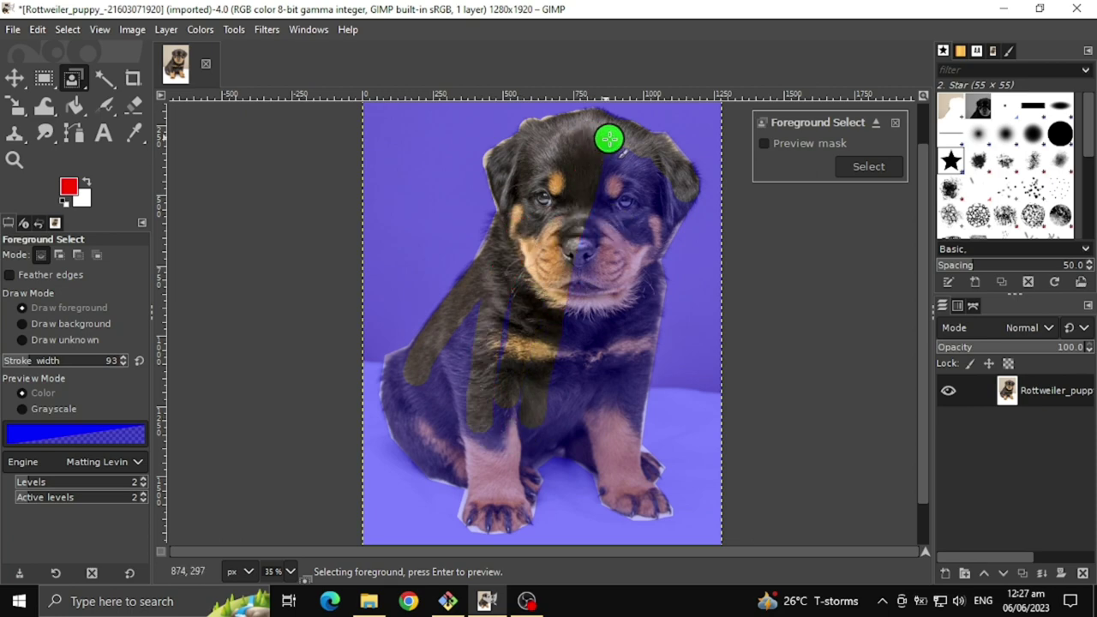
{"action": "mouse_move", "coordinate": [608, 138]}
{"action": "left_mouse_down"}
{"action": "mouse_move", "coordinate": [536, 251]}
{"action": "mouse_move", "coordinate": [632, 220]}
{"action": "left_mouse_up"}
{"action": "mouse_move", "coordinate": [643, 169]}
{"action": "left_mouse_down"}
{"action": "mouse_move", "coordinate": [676, 211]}
{"action": "mouse_move", "coordinate": [669, 203]}
{"action": "mouse_move", "coordinate": [644, 237]}
{"action": "left_mouse_up"}
Paint the cheeks, chest and both front legs as foreground.
{"action": "left_click_drag", "start_coordinate": [595, 184], "coordinate": [595, 351]}
{"action": "left_click_drag", "start_coordinate": [514, 265], "coordinate": [502, 522]}
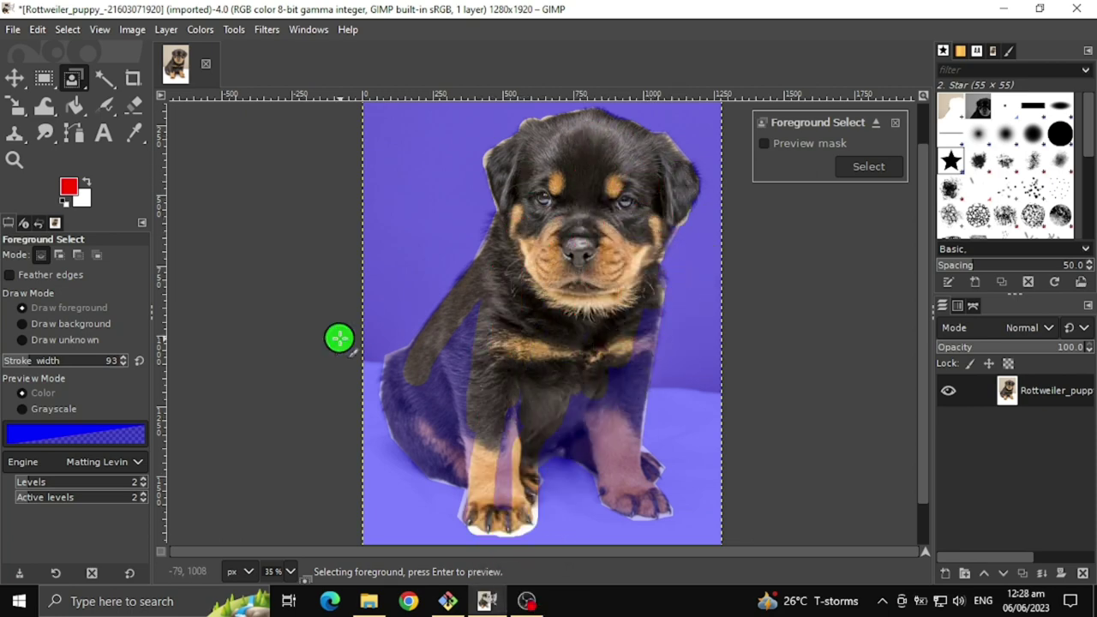
{"action": "mouse_move", "coordinate": [463, 295]}
{"action": "left_mouse_down"}
{"action": "mouse_move", "coordinate": [391, 372]}
{"action": "mouse_move", "coordinate": [400, 387]}
{"action": "left_mouse_up"}
{"action": "mouse_move", "coordinate": [471, 332]}
{"action": "left_mouse_down"}
{"action": "mouse_move", "coordinate": [447, 387]}
{"action": "mouse_move", "coordinate": [448, 453]}
{"action": "left_mouse_up"}
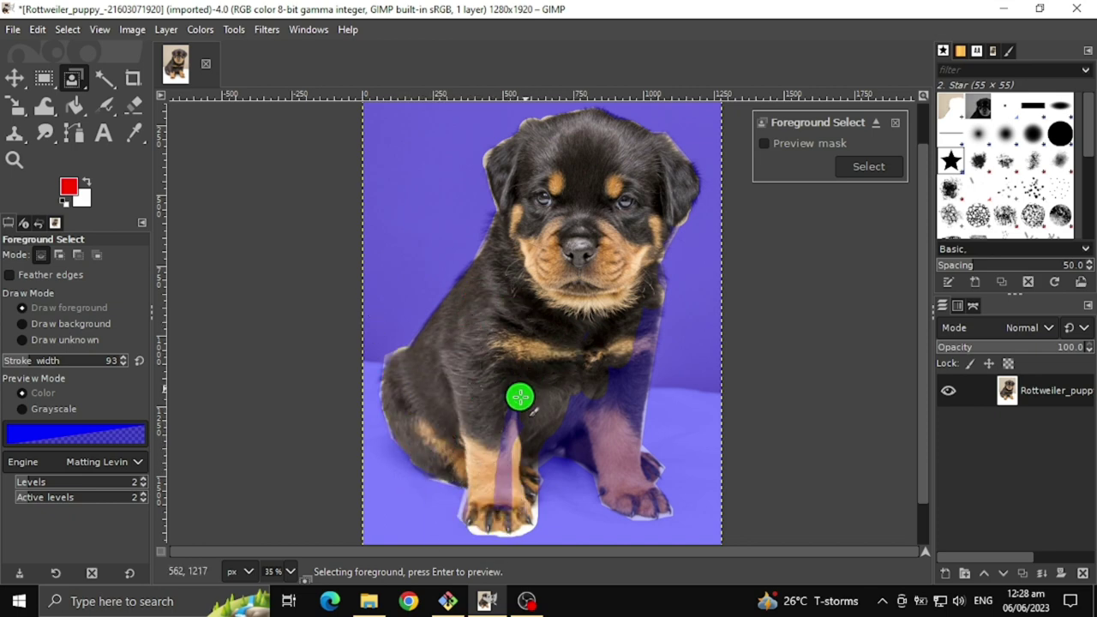
{"action": "mouse_move", "coordinate": [520, 397]}
{"action": "left_mouse_down"}
{"action": "mouse_move", "coordinate": [517, 484]}
{"action": "mouse_move", "coordinate": [564, 417]}
{"action": "mouse_move", "coordinate": [630, 501]}
{"action": "left_mouse_up"}
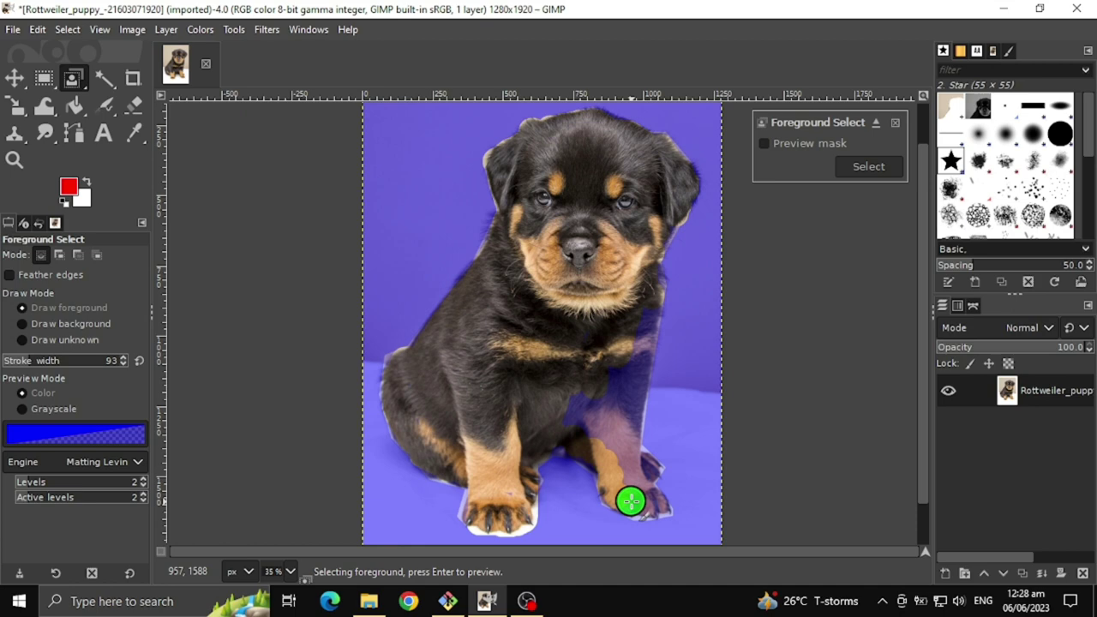
{"action": "left_click_drag", "start_coordinate": [629, 463], "coordinate": [641, 292]}
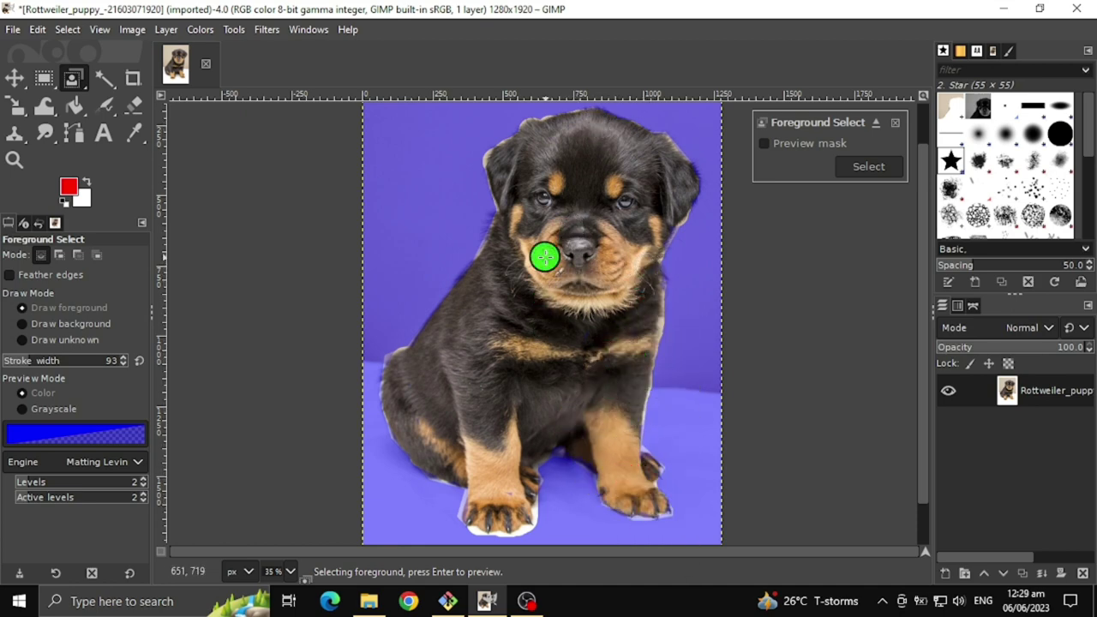
{"action": "left_click_drag", "start_coordinate": [604, 368], "coordinate": [580, 297]}
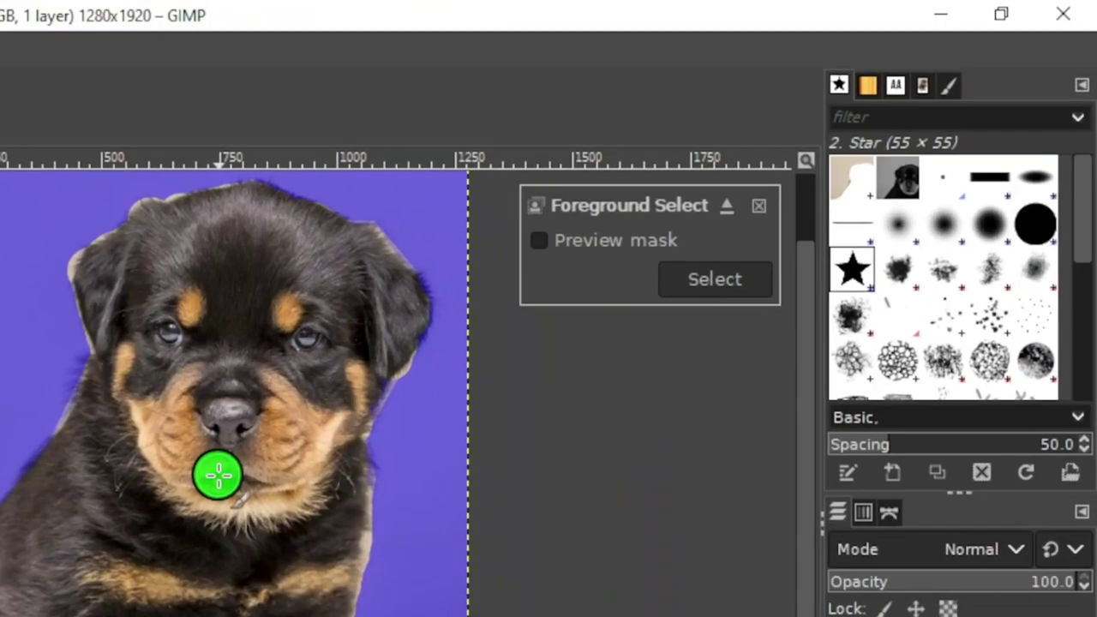
Convert the painted foreground into a selection with the dialog's Select button.
{"action": "left_click", "coordinate": [861, 169]}
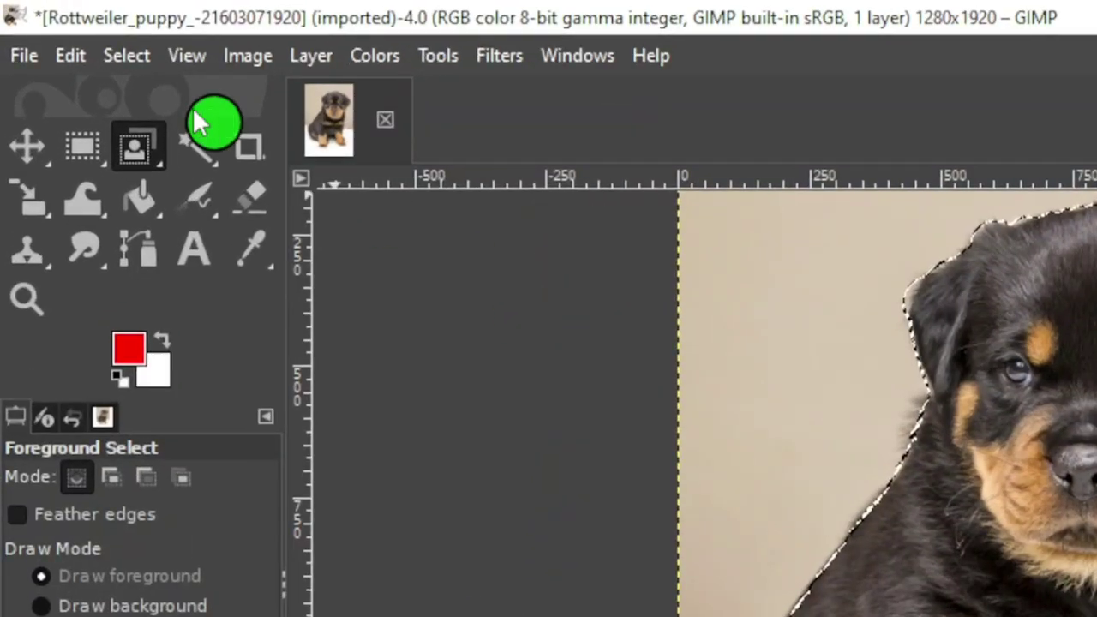
Invert the selection and cut the background away, then export from the File menu.
{"action": "left_click", "coordinate": [128, 53]}
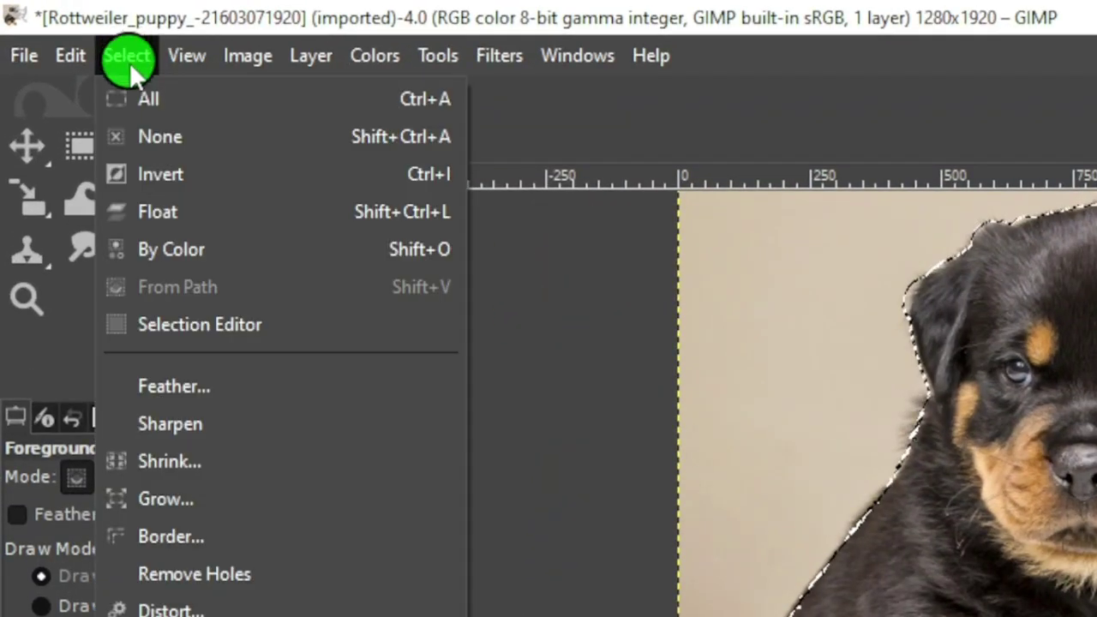
{"action": "left_click", "coordinate": [171, 176]}
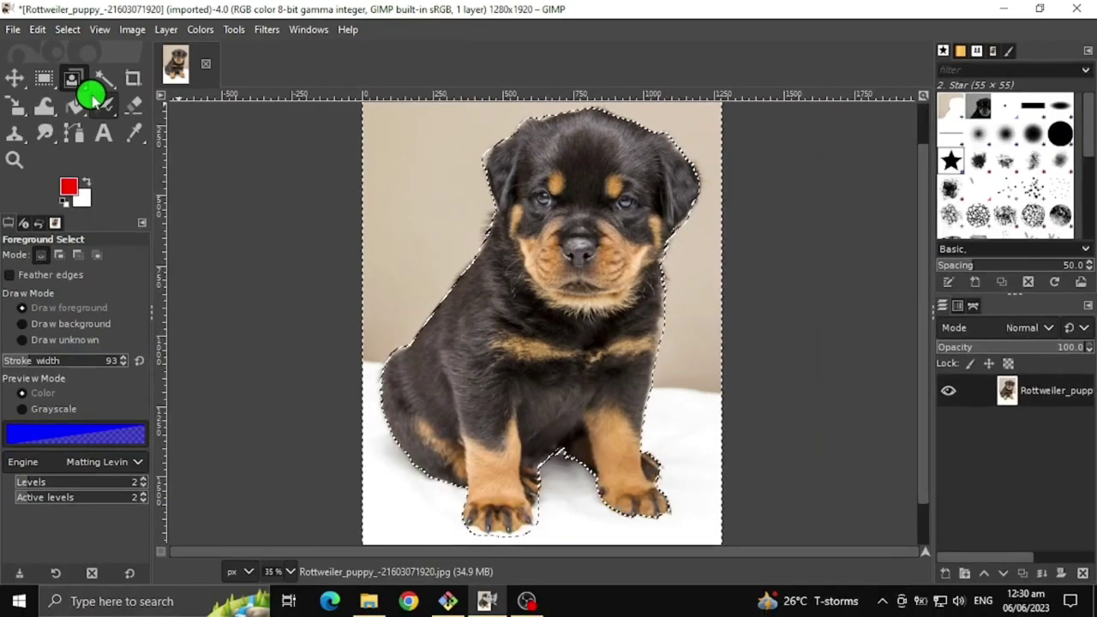
{"action": "key", "text": "ctrl+x"}
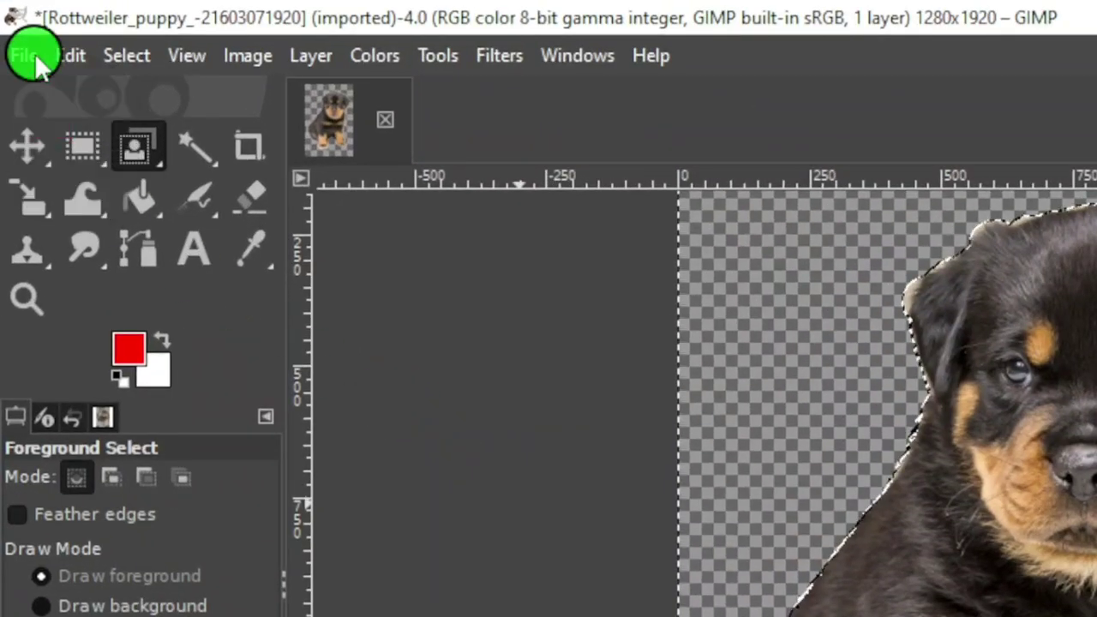
{"action": "left_click", "coordinate": [34, 53]}
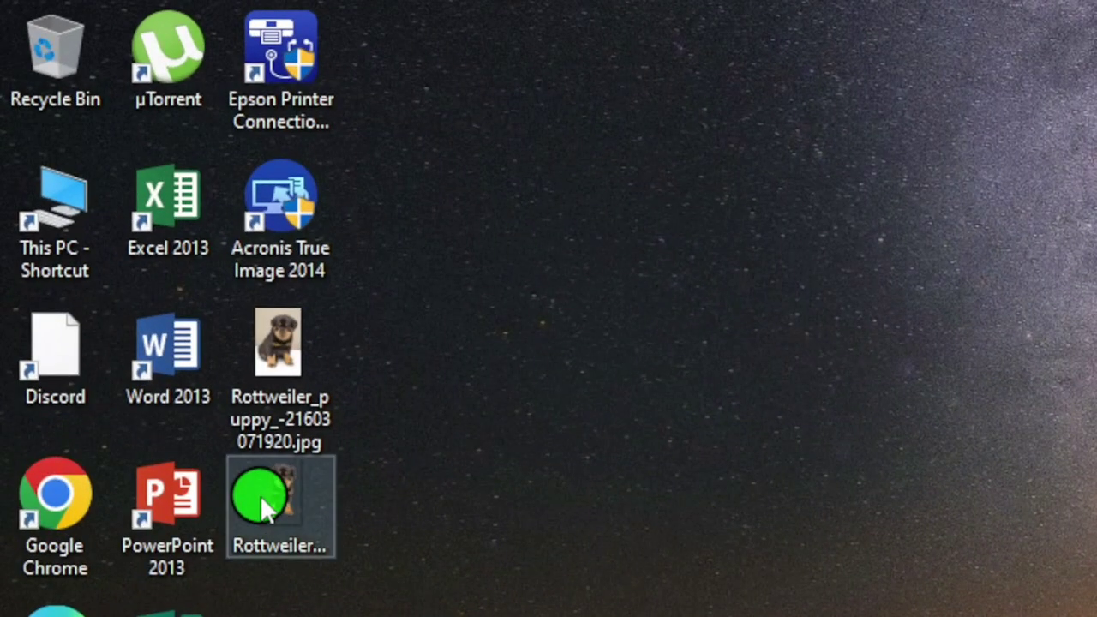
Select the exported Rottweiler PNG on the desktop, then deselect it to view its thumbnail.
{"action": "left_click", "coordinate": [138, 264]}
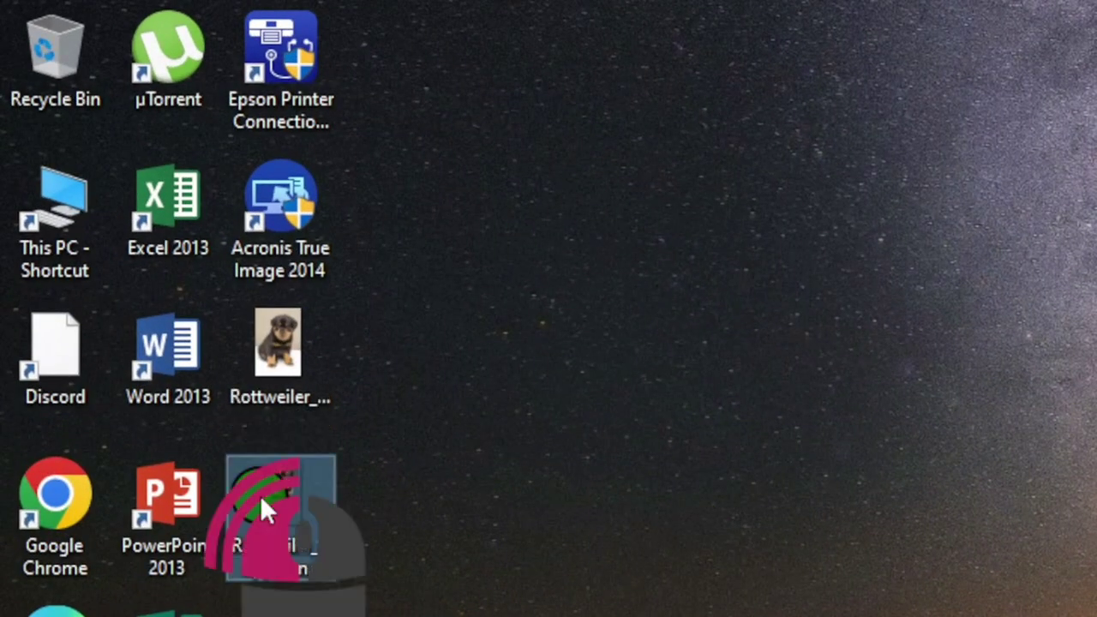
{"action": "left_click", "coordinate": [550, 616]}
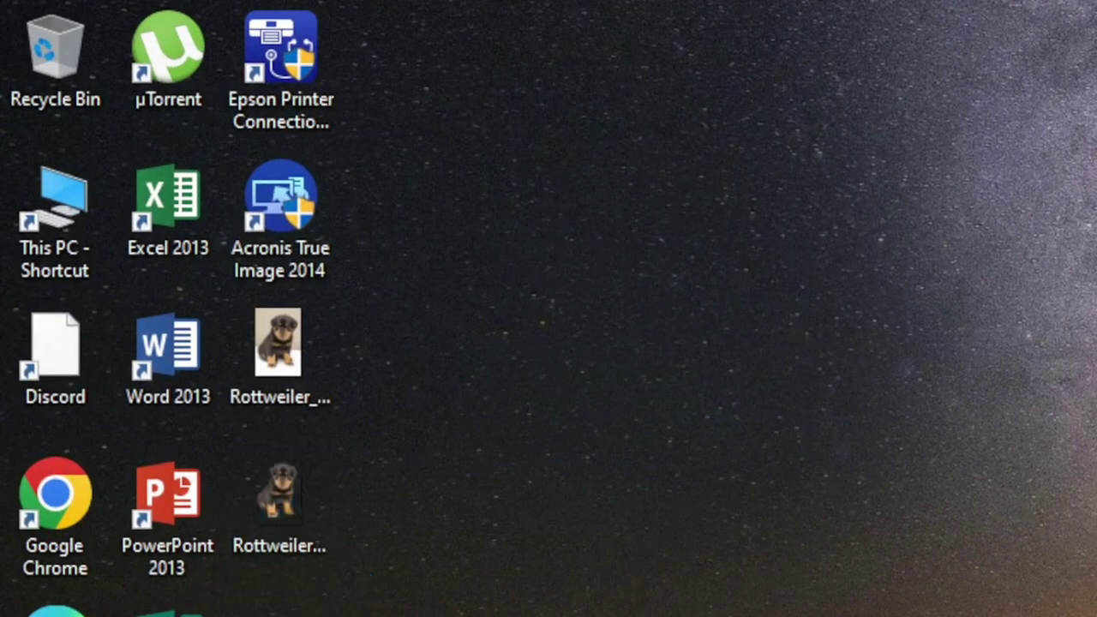